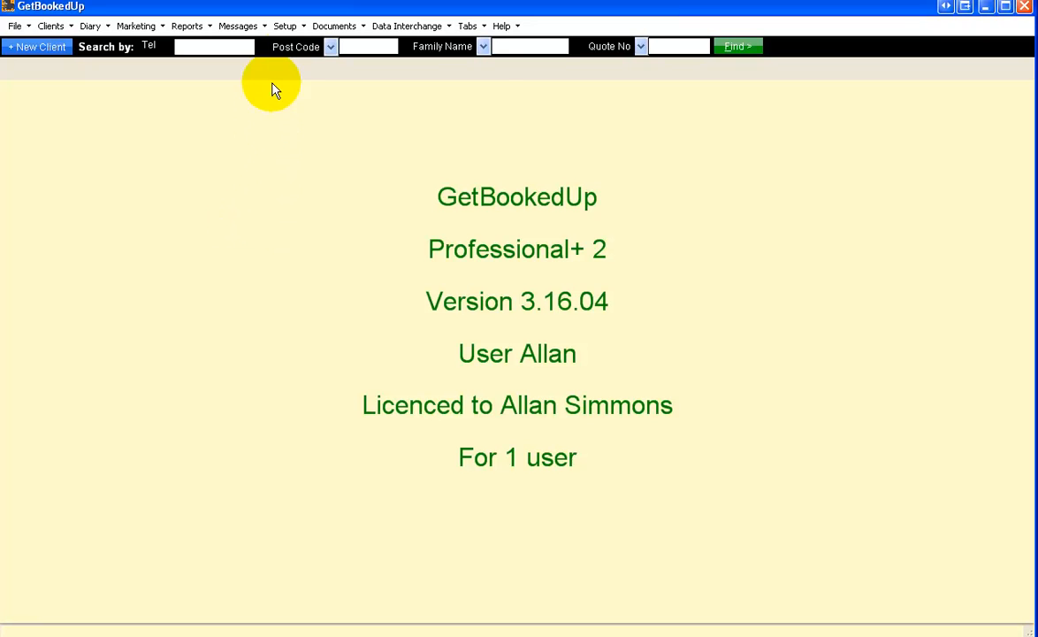
Open the Client Types 1 pick list, try Commercial as the client default and set it back to Domestic.
{"action": "left_click", "coordinate": [286, 27]}
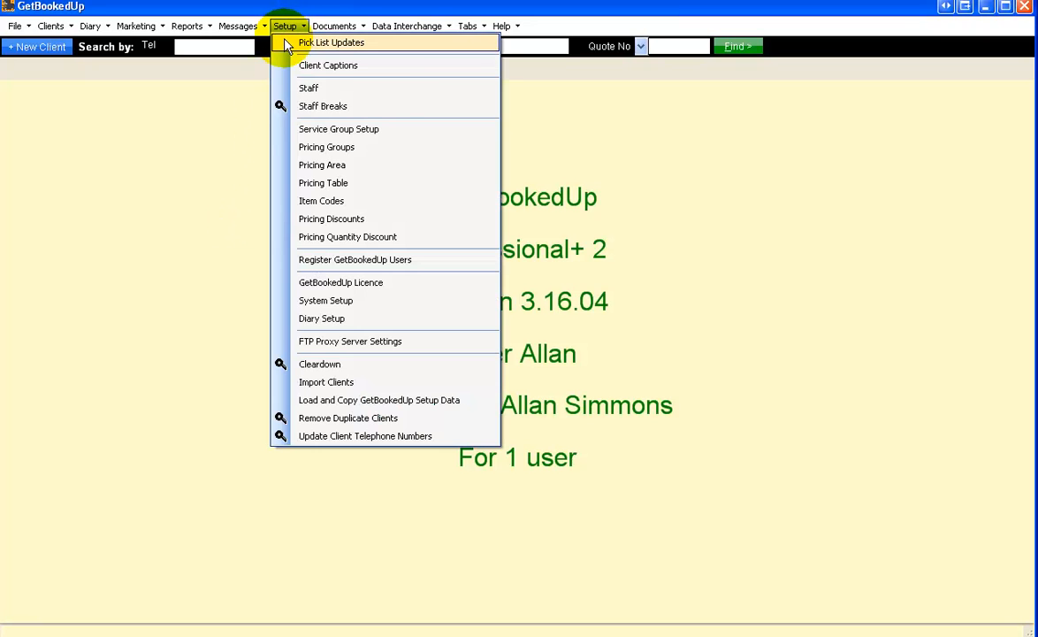
{"action": "left_click", "coordinate": [285, 40]}
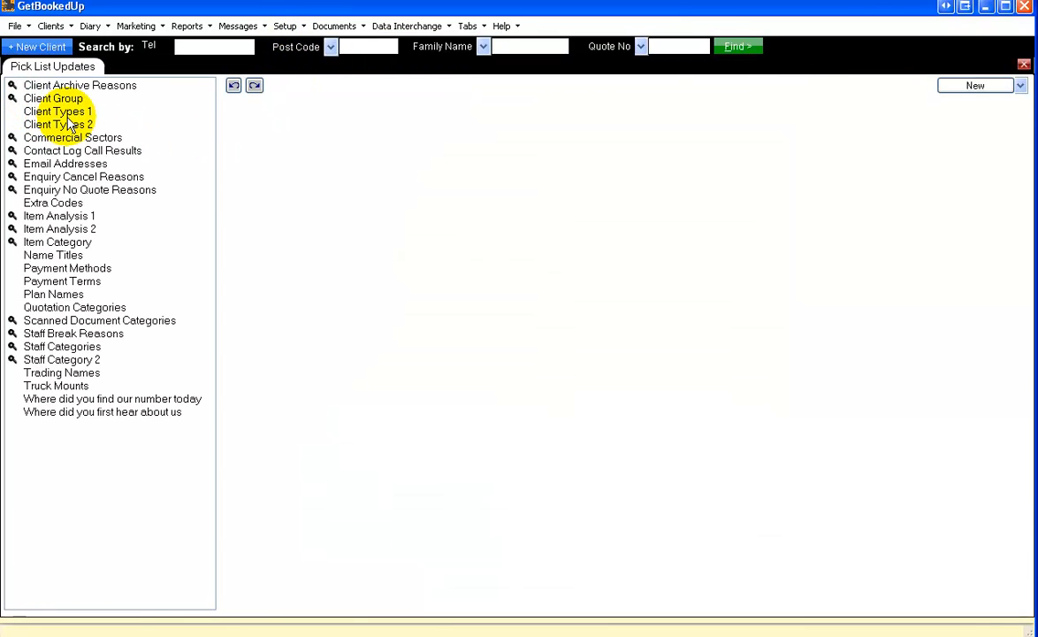
{"action": "left_click", "coordinate": [51, 112]}
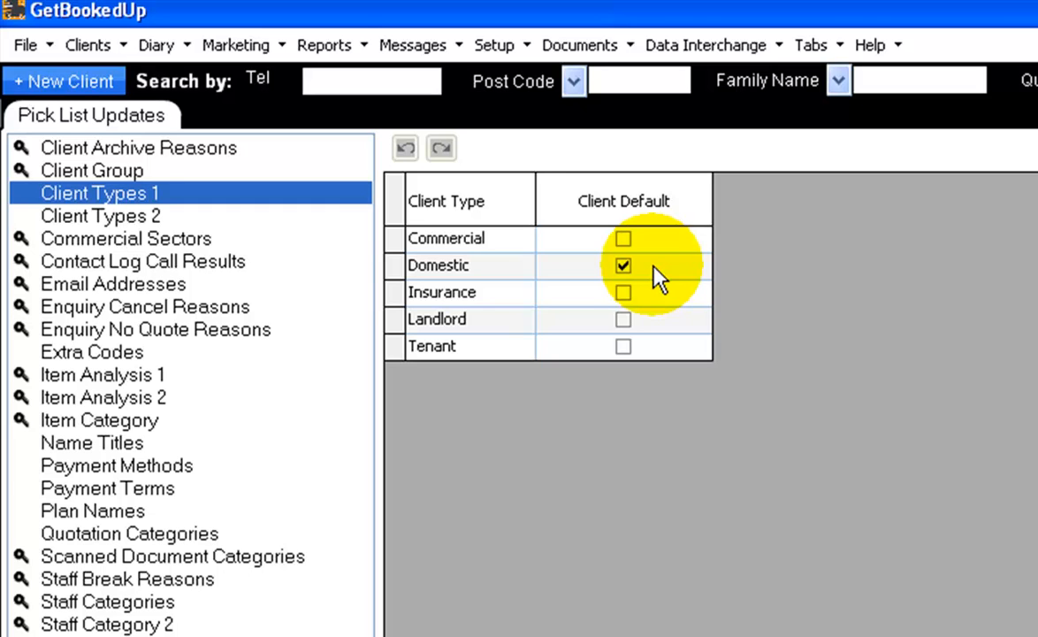
{"action": "left_click", "coordinate": [628, 244]}
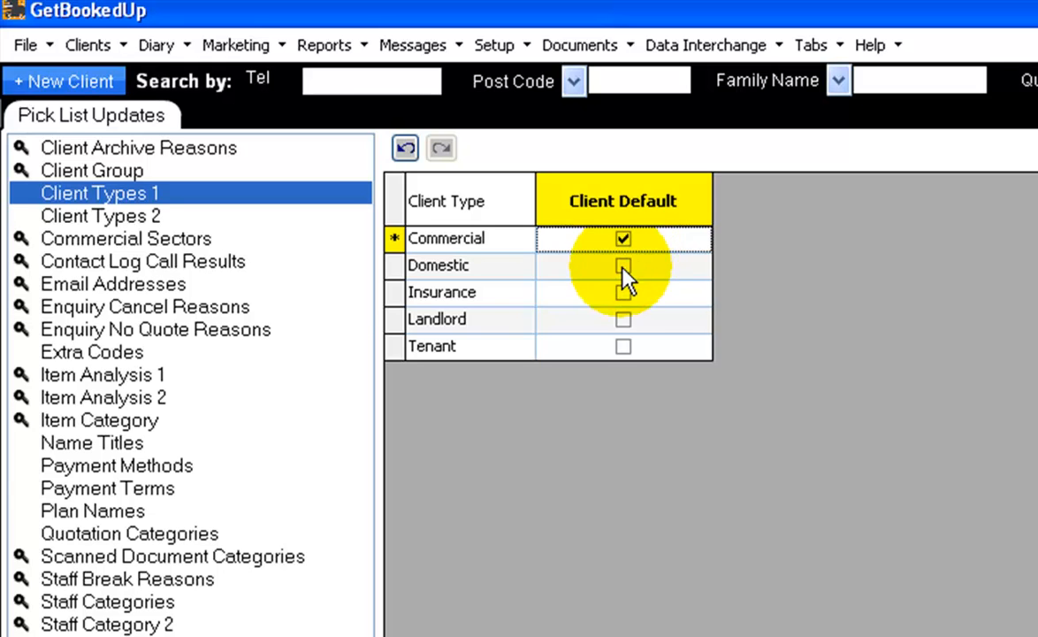
{"action": "left_click", "coordinate": [624, 268]}
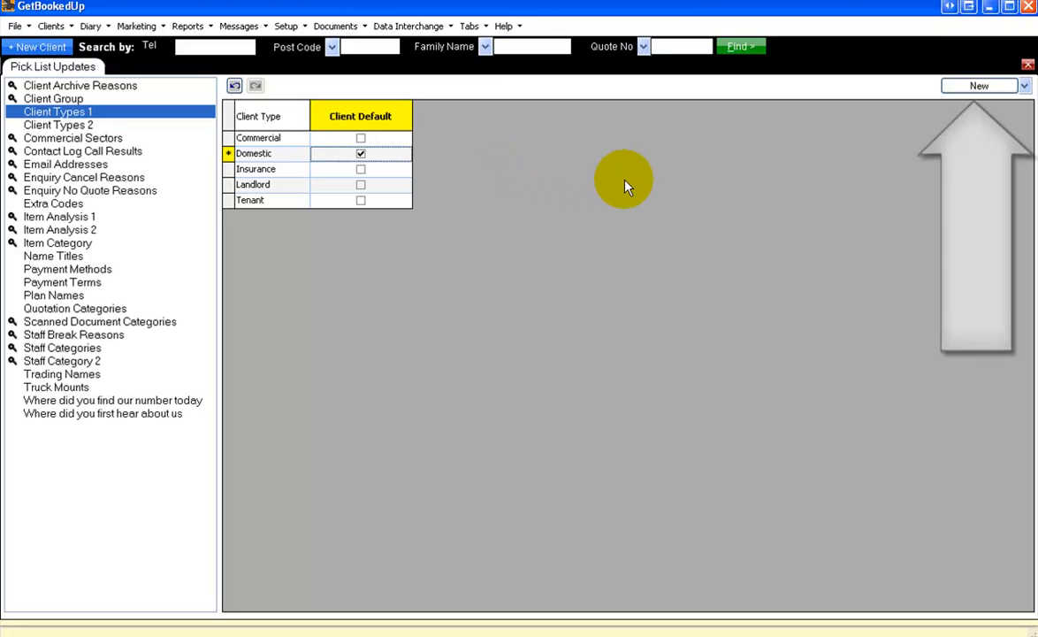
Add a new client type named Sample to the Client Types 1 list.
{"action": "left_click", "coordinate": [980, 86]}
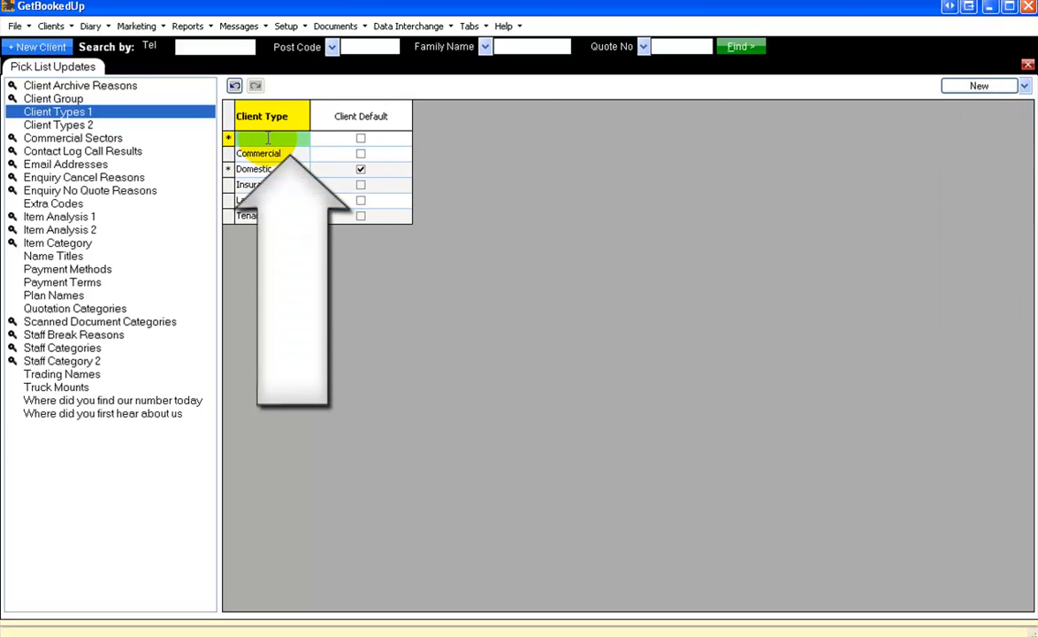
{"action": "type", "text": "Sample"}
{"action": "key", "text": "Tab"}
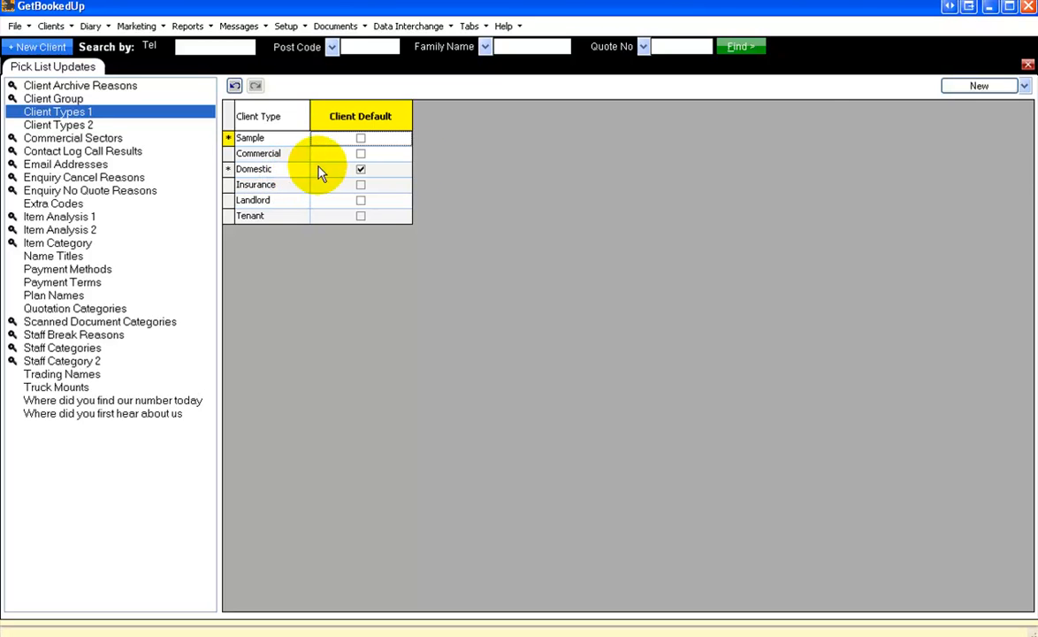
Delete the Sample entry from the client types.
{"action": "left_click", "coordinate": [1025, 87]}
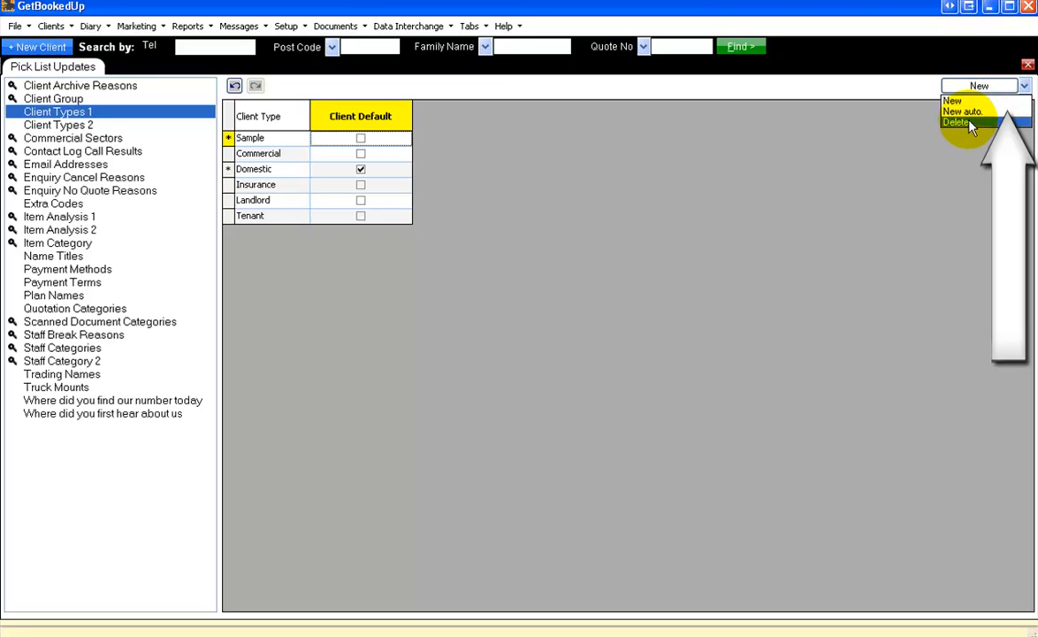
{"action": "left_click", "coordinate": [970, 124]}
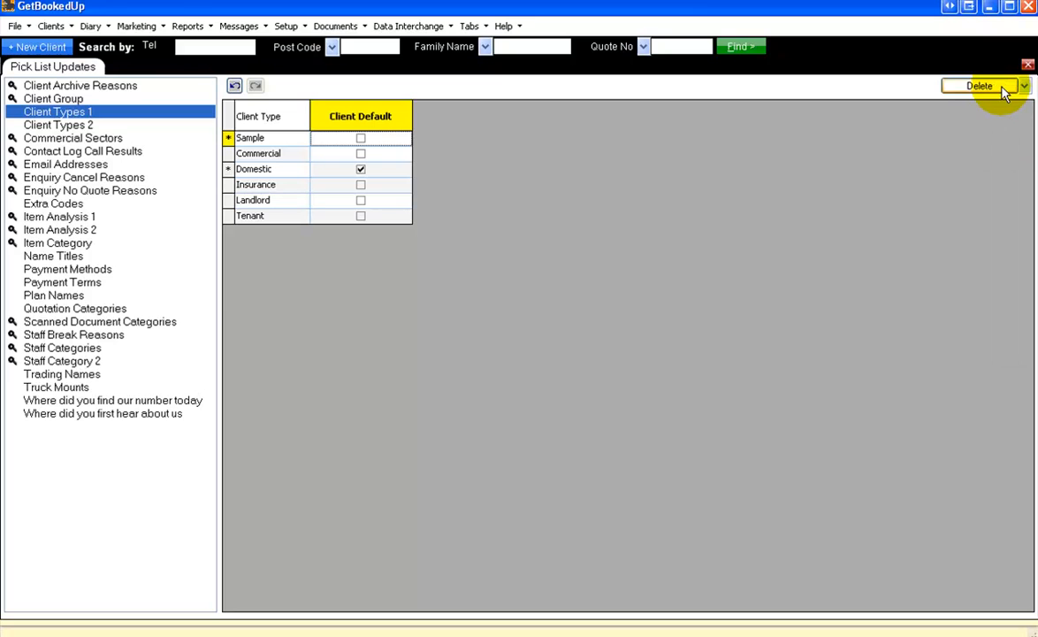
{"action": "left_click", "coordinate": [1002, 89]}
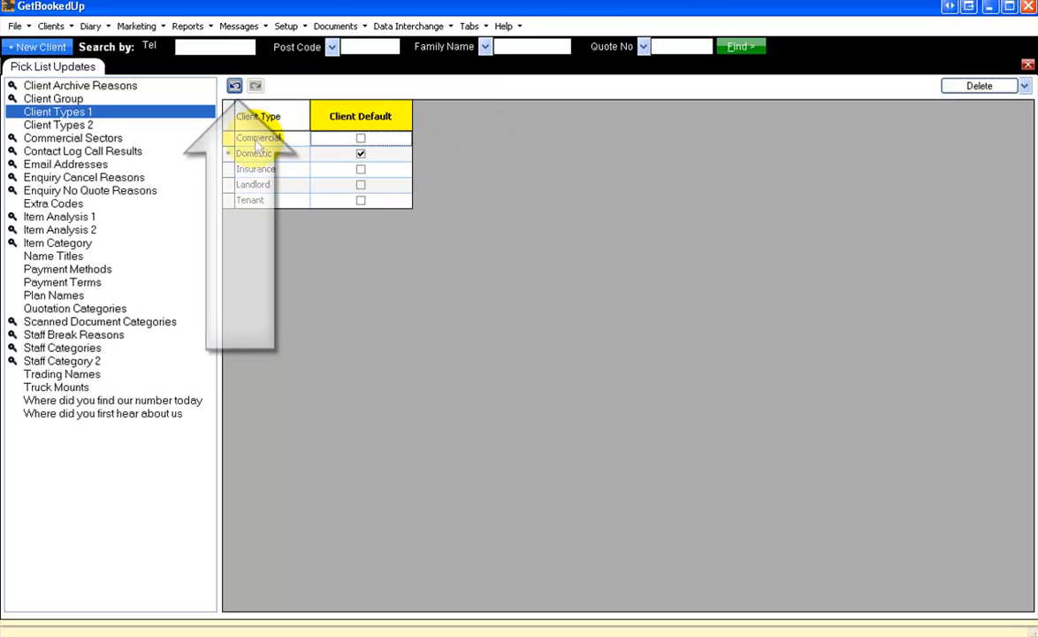
Undo the deletion of the Sample client type, delete it again and restore New as the active list action.
{"action": "left_click", "coordinate": [235, 86]}
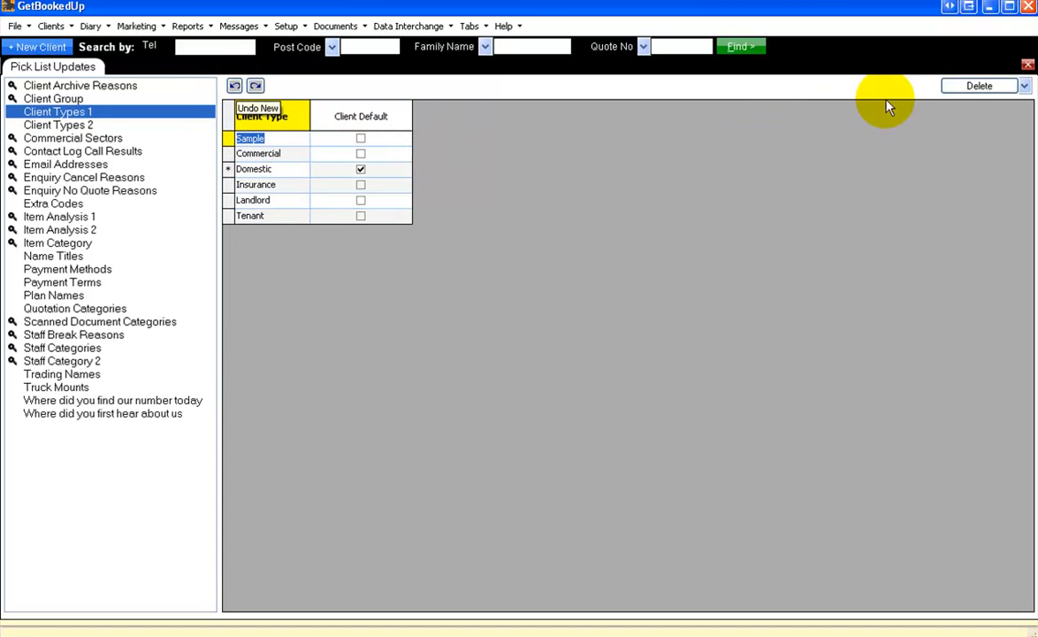
{"action": "left_click", "coordinate": [972, 86]}
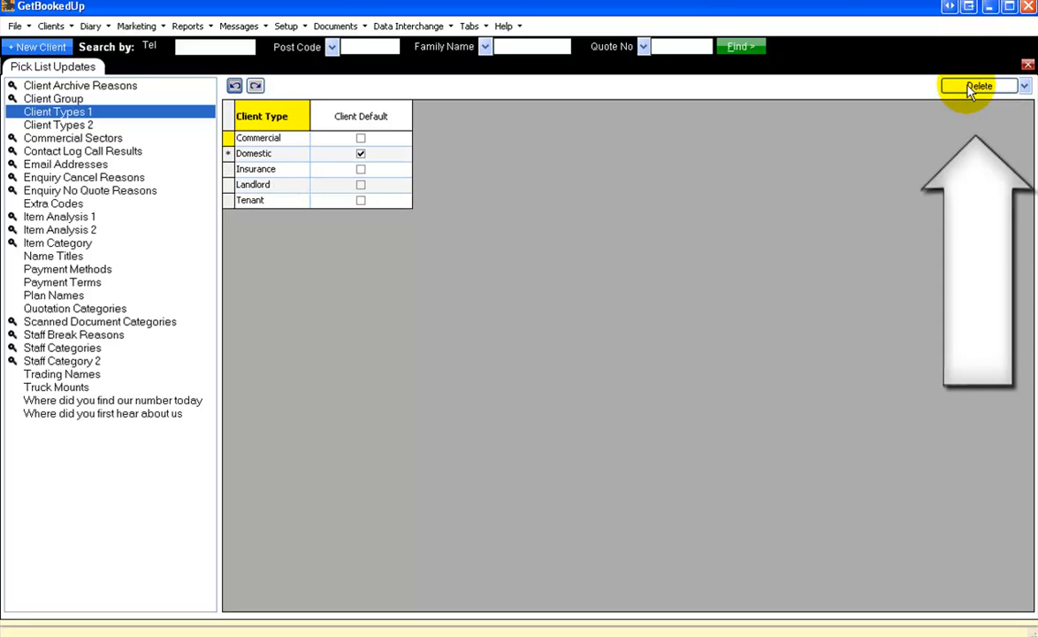
{"action": "left_click", "coordinate": [1024, 86]}
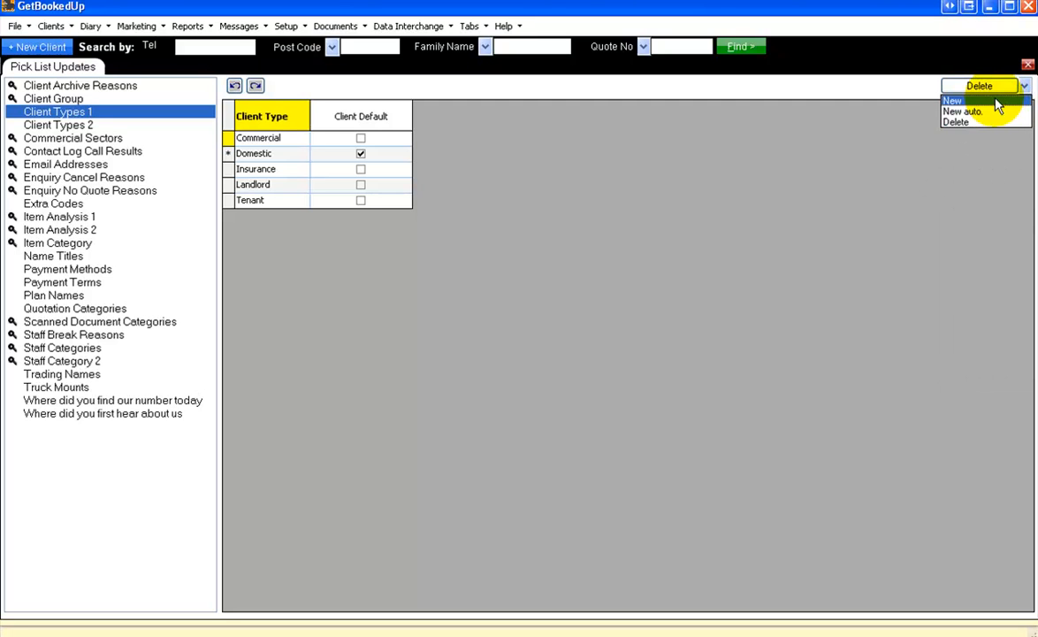
{"action": "left_click", "coordinate": [996, 102]}
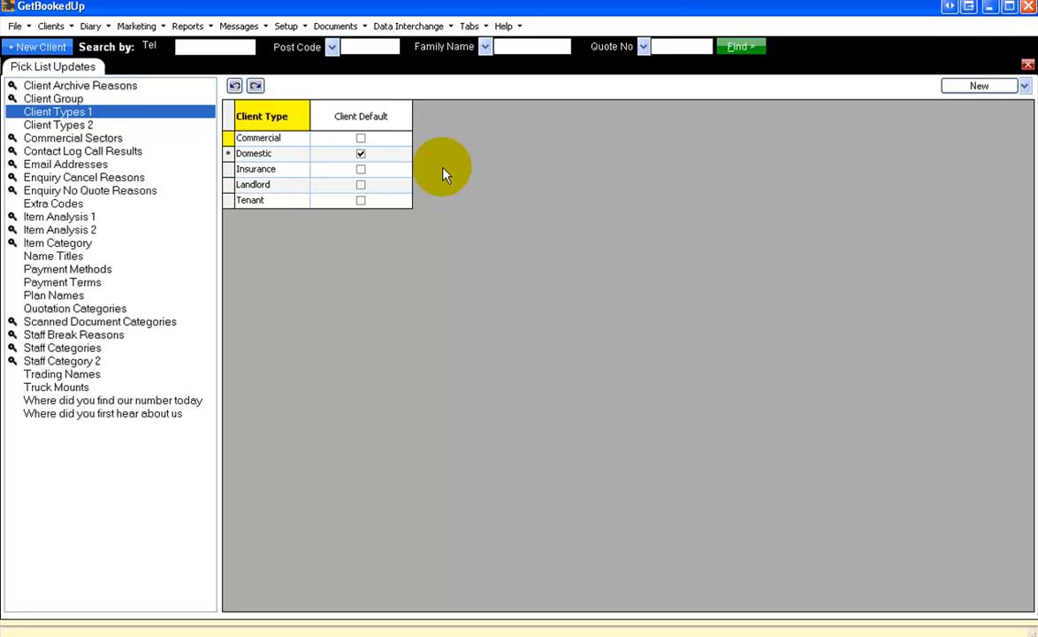
Check the Client Types 2 pick list, set the Client Type 2 caption to Category and close the client captions.
{"action": "left_click", "coordinate": [63, 126]}
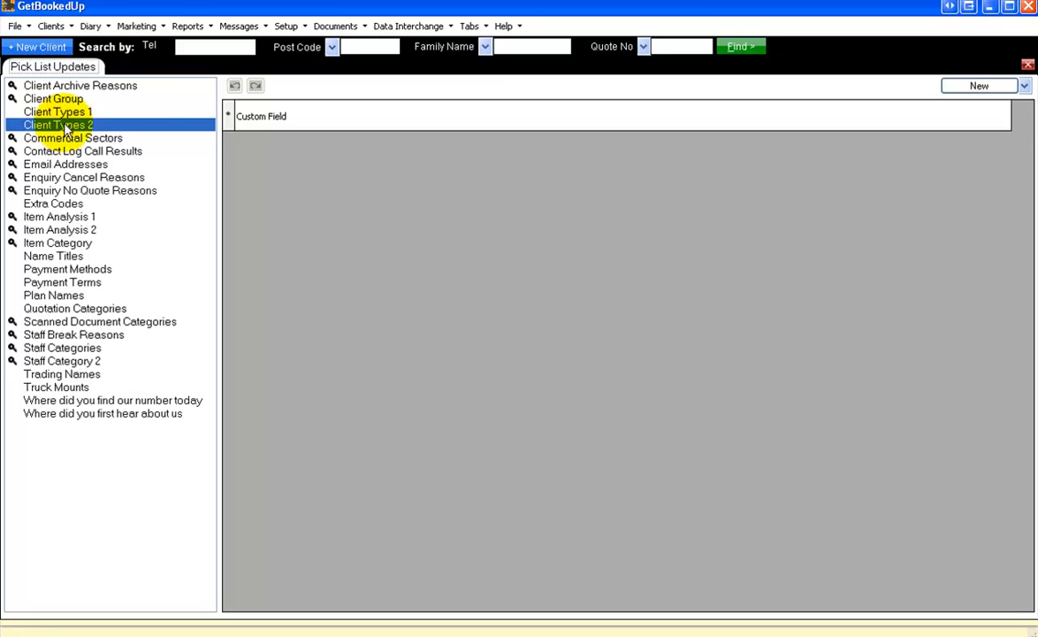
{"action": "left_click", "coordinate": [286, 26]}
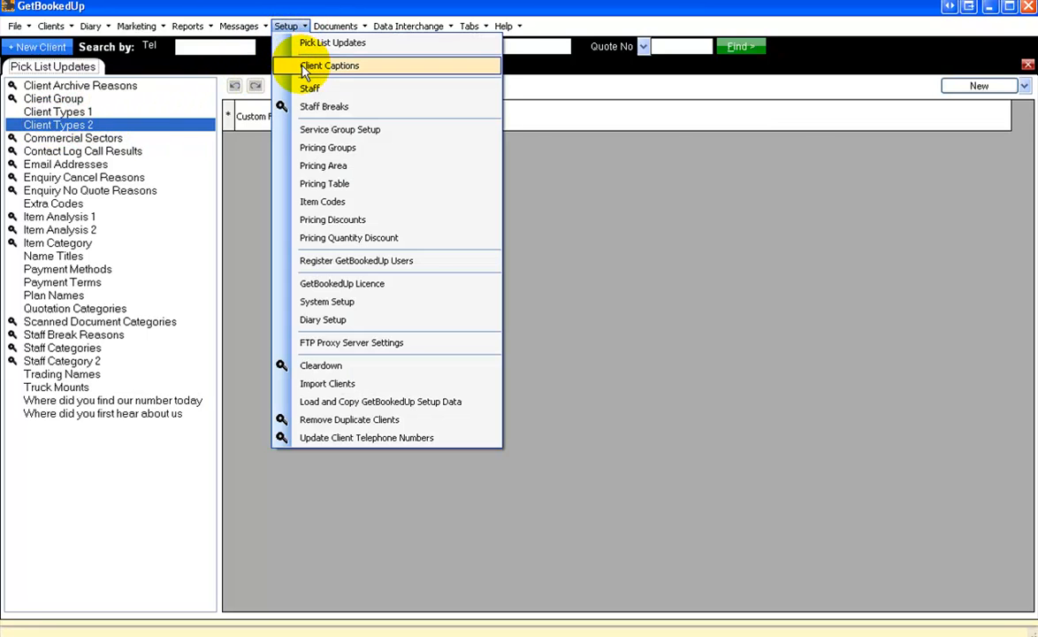
{"action": "left_click", "coordinate": [299, 66]}
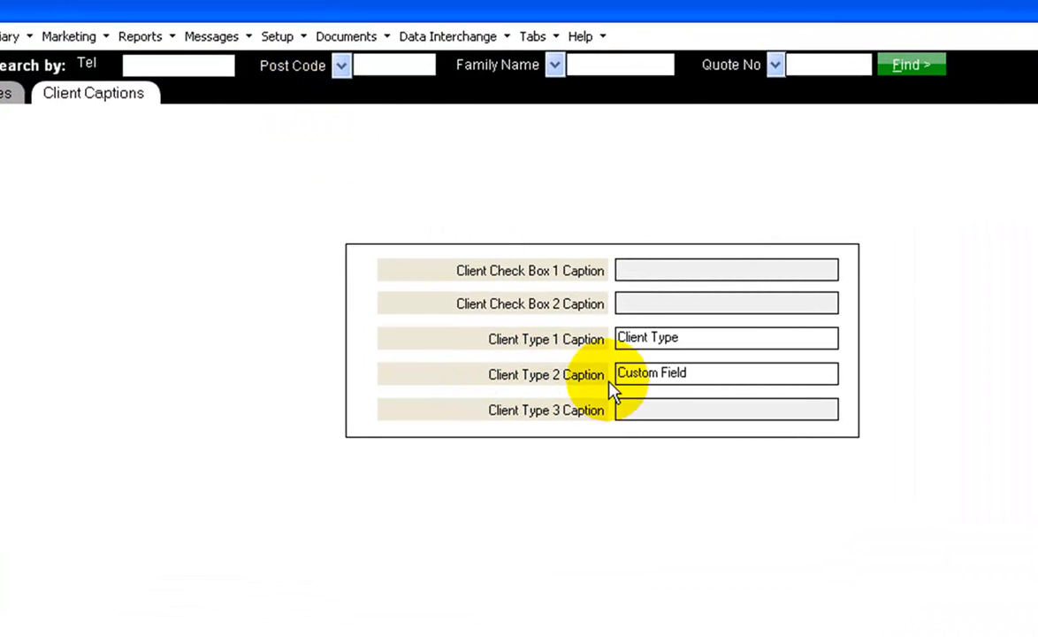
{"action": "double_click", "coordinate": [674, 373]}
{"action": "triple_click", "coordinate": [703, 379]}
{"action": "type", "text": "Category"}
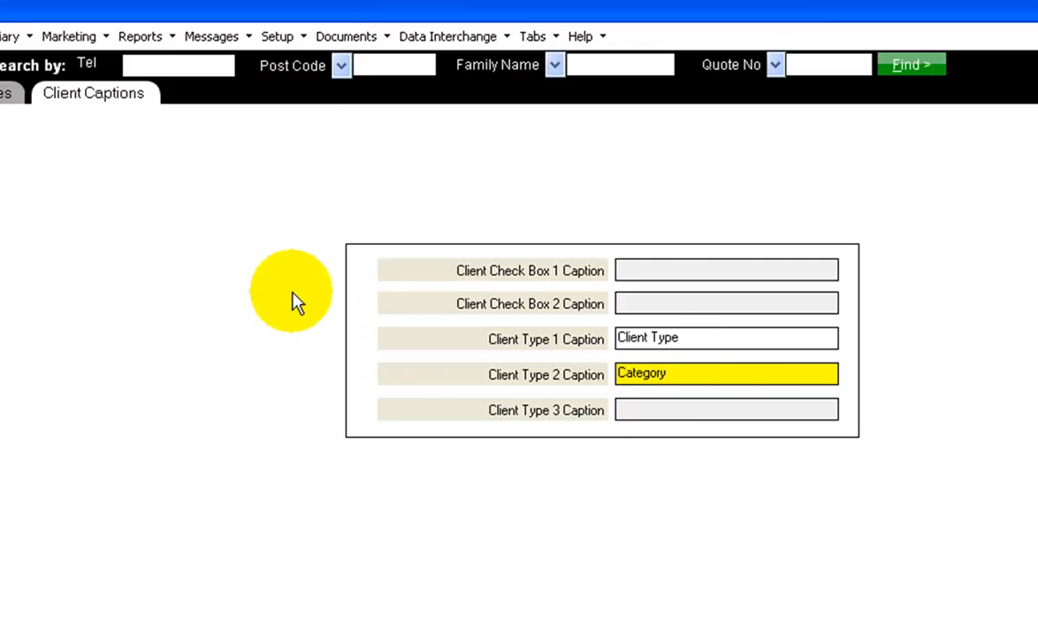
{"action": "right_click", "coordinate": [71, 94]}
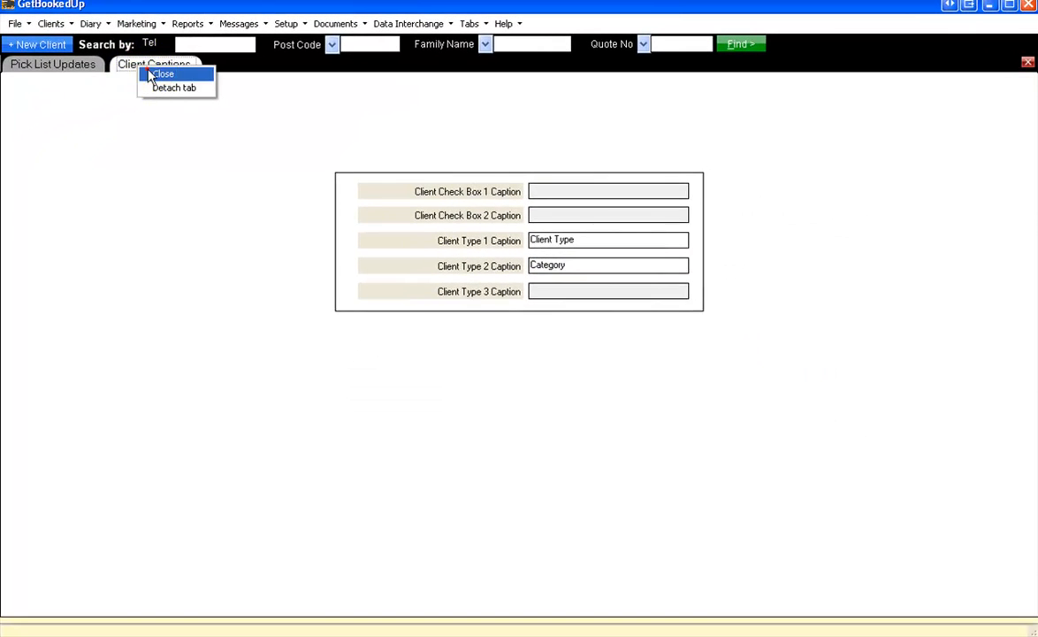
{"action": "left_click", "coordinate": [159, 74]}
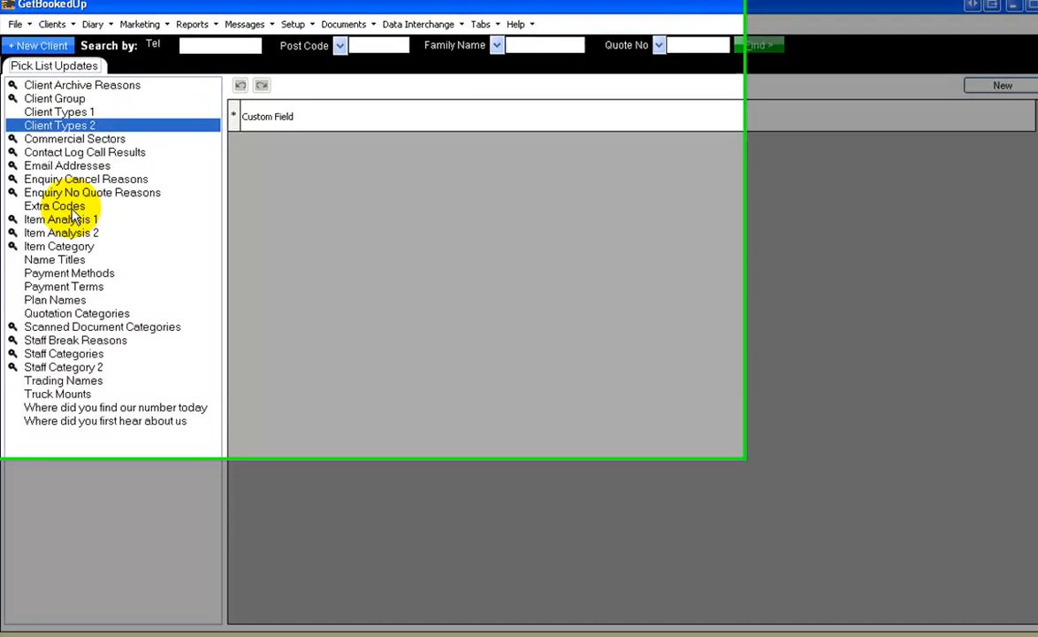
Review the Extra Codes, Name Titles and Payment Methods pick lists.
{"action": "left_click", "coordinate": [71, 208]}
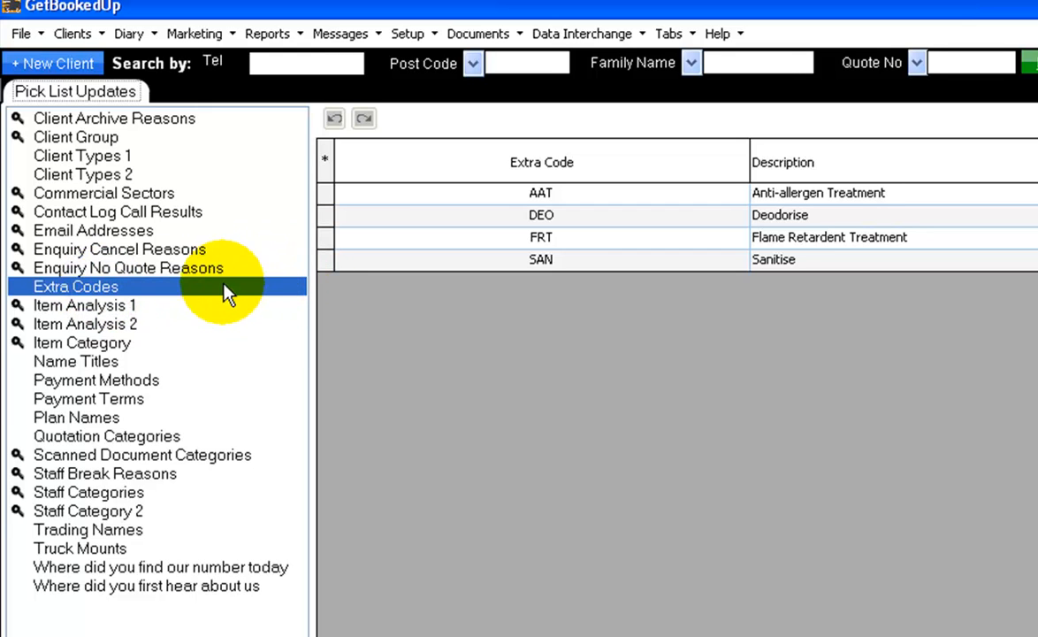
{"action": "left_click", "coordinate": [77, 363]}
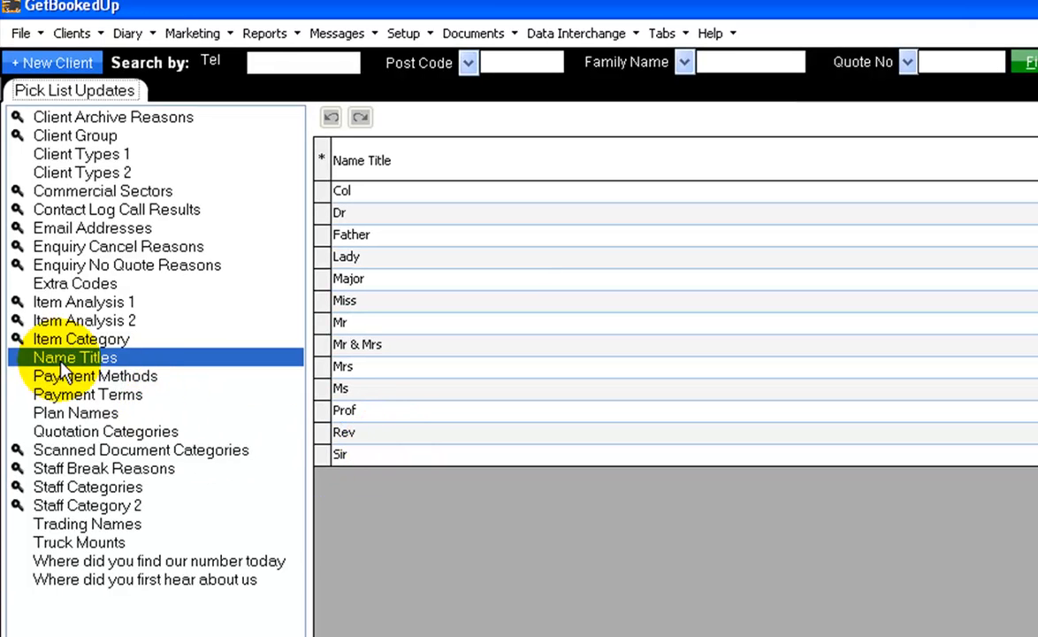
{"action": "left_click", "coordinate": [69, 374]}
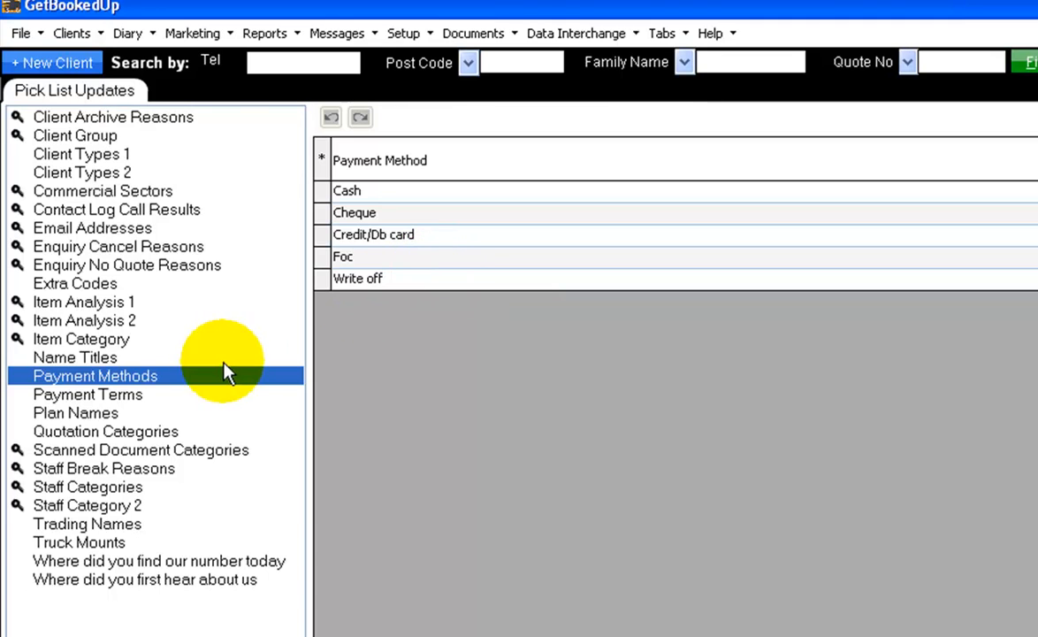
Add the entries 7 Days and Cash to the Payment Terms pick list.
{"action": "left_click", "coordinate": [132, 400]}
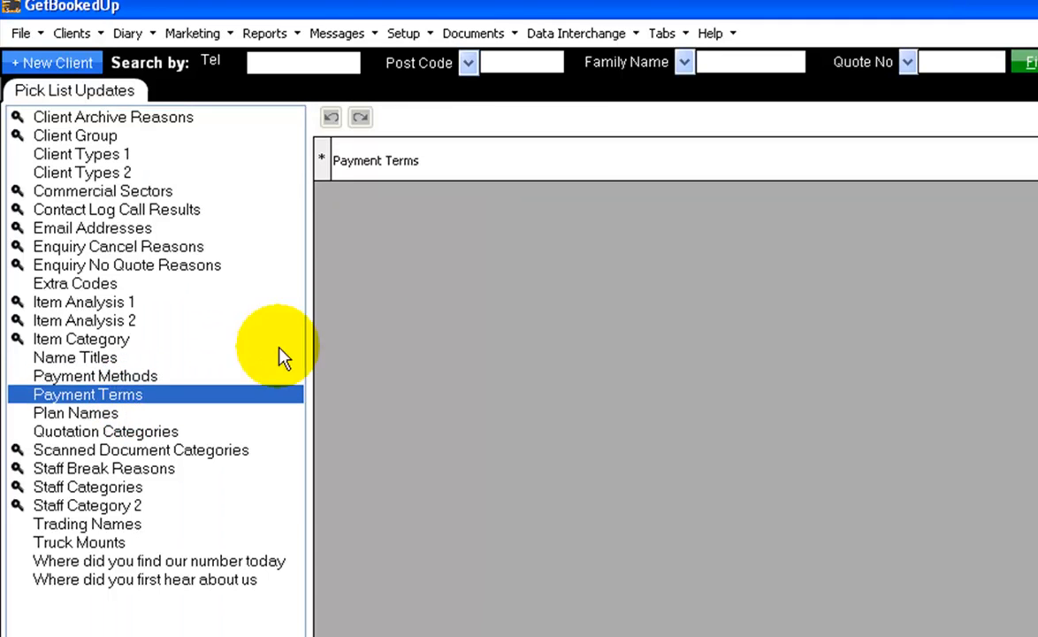
{"action": "left_click", "coordinate": [375, 277]}
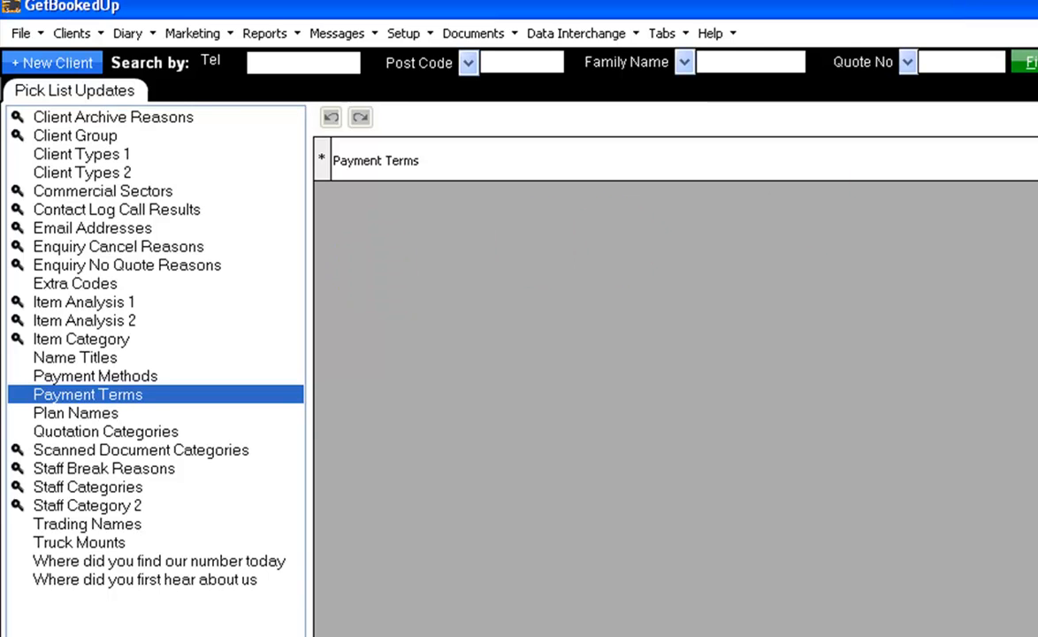
{"action": "type", "text": "7"}
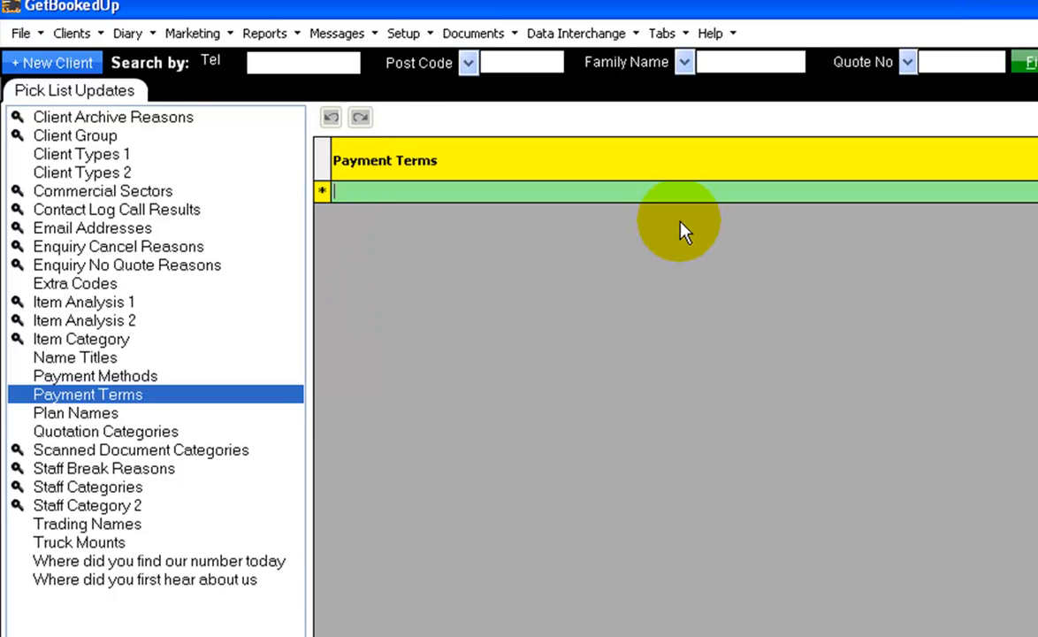
{"action": "type", "text": " Days"}
{"action": "key", "text": "Return"}
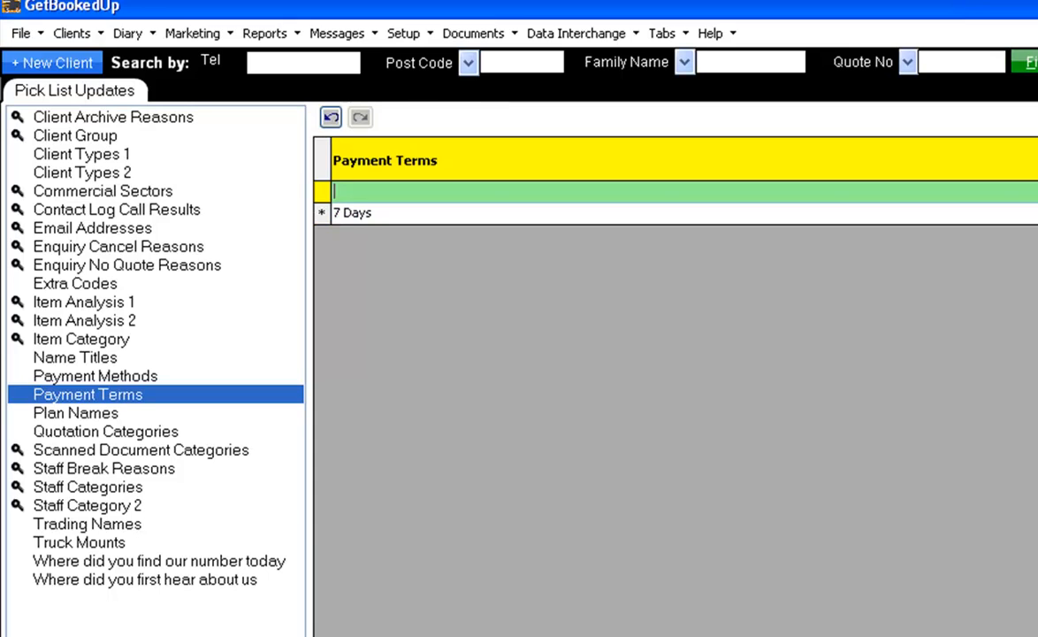
{"action": "type", "text": "Cash"}
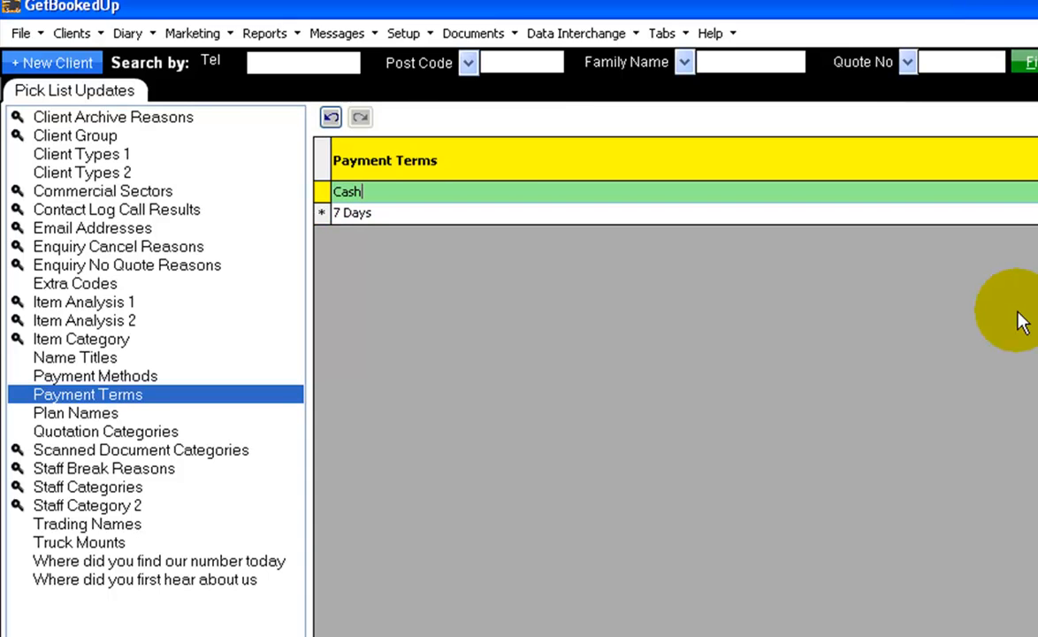
{"action": "left_click", "coordinate": [533, 325]}
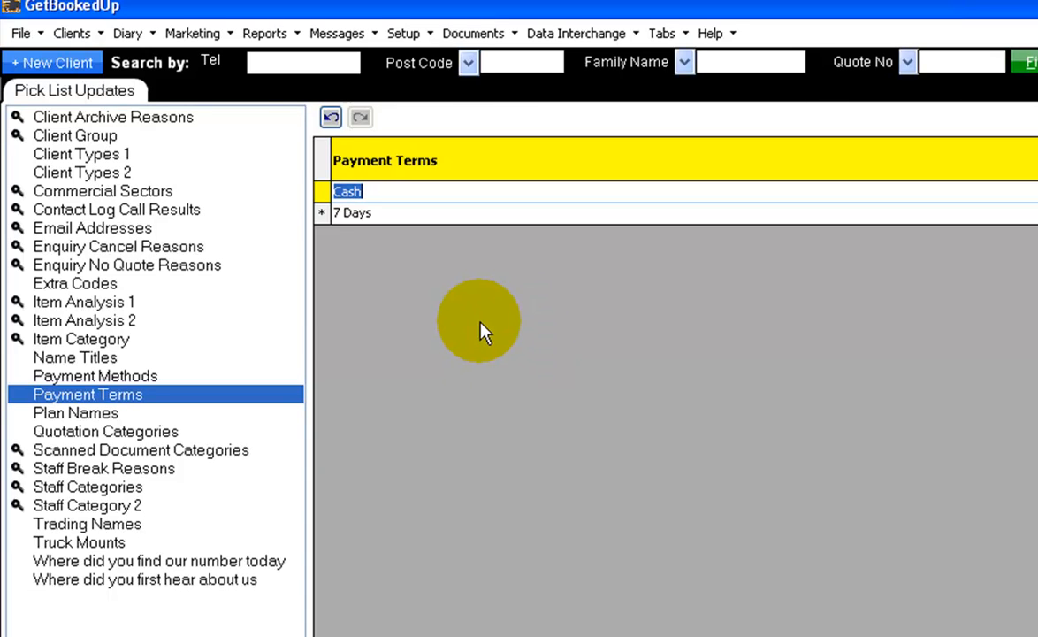
View the Plan Names and Quotation Categories pick lists.
{"action": "left_click", "coordinate": [87, 416]}
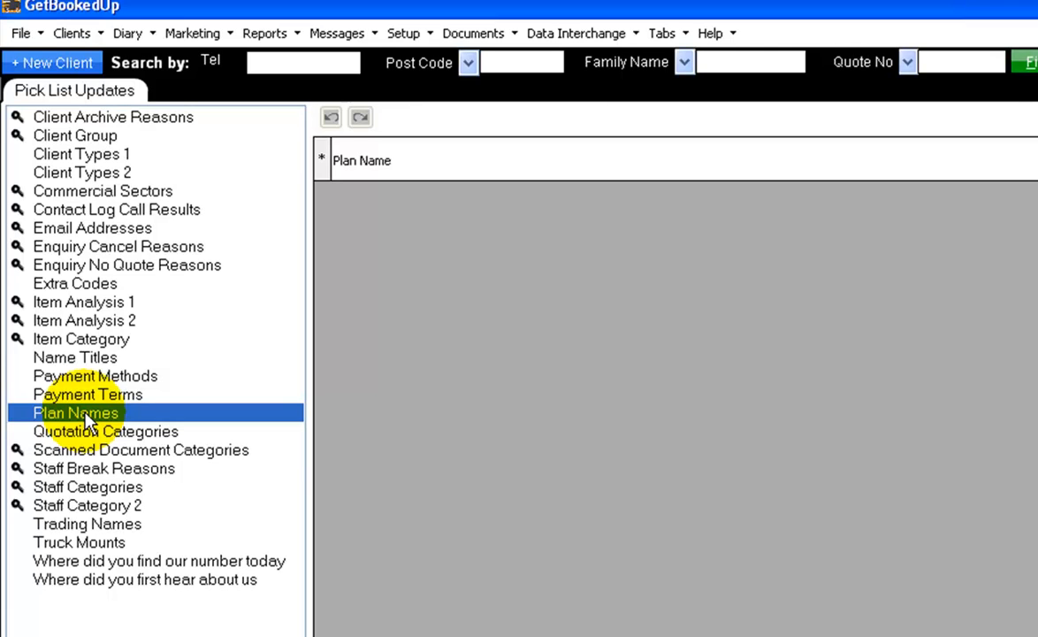
{"action": "left_click", "coordinate": [463, 295]}
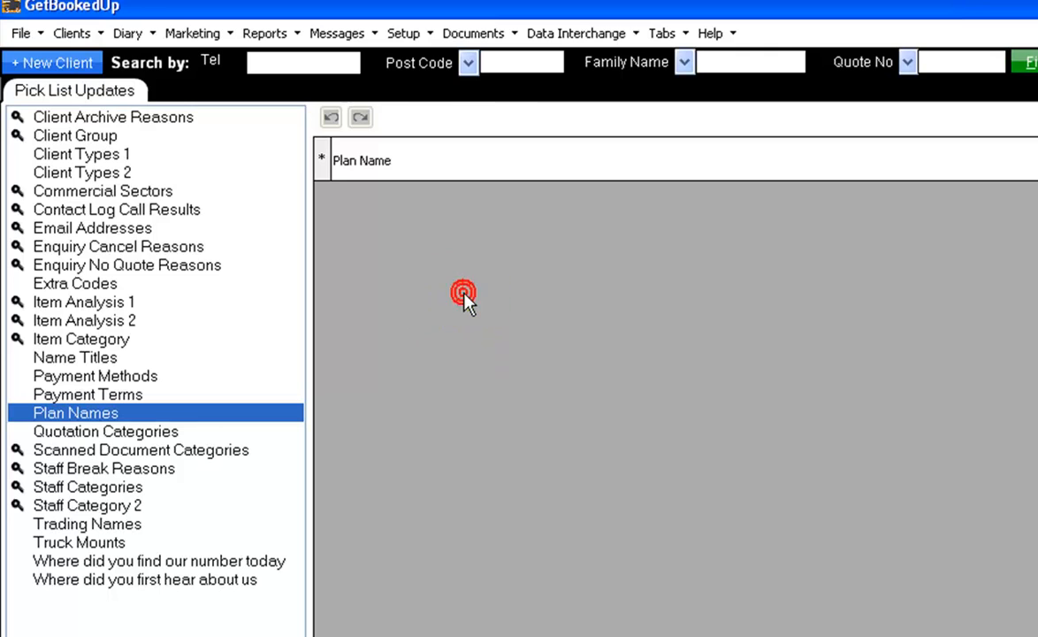
{"action": "left_click", "coordinate": [467, 301]}
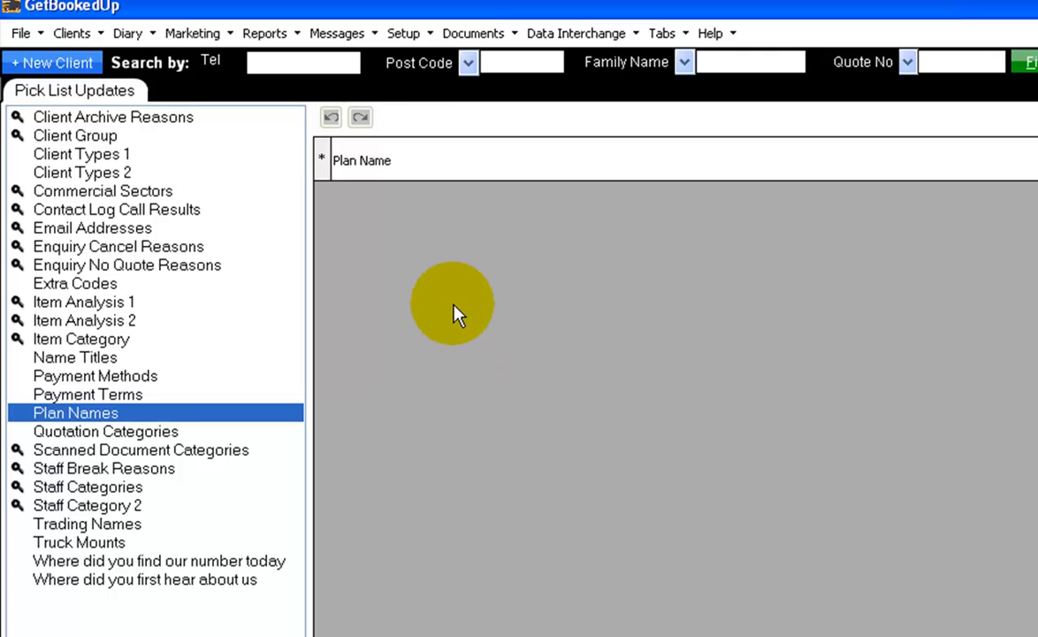
{"action": "left_click", "coordinate": [70, 433]}
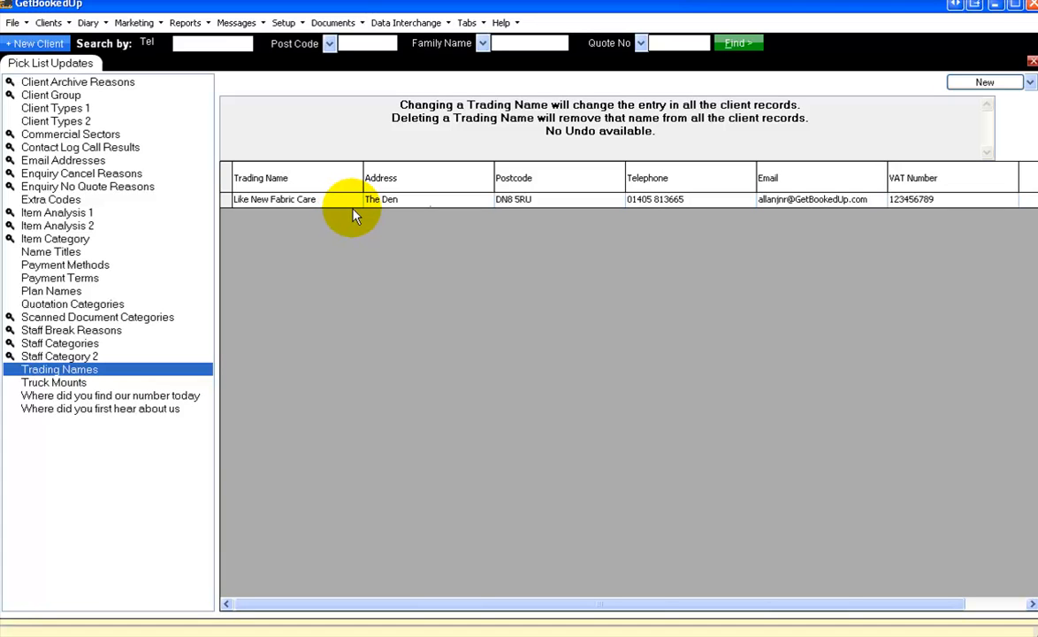
Replace the first address line of the Like New Fabric Care trading name with Head Office, enlarging the address editor.
{"action": "left_click", "coordinate": [472, 202]}
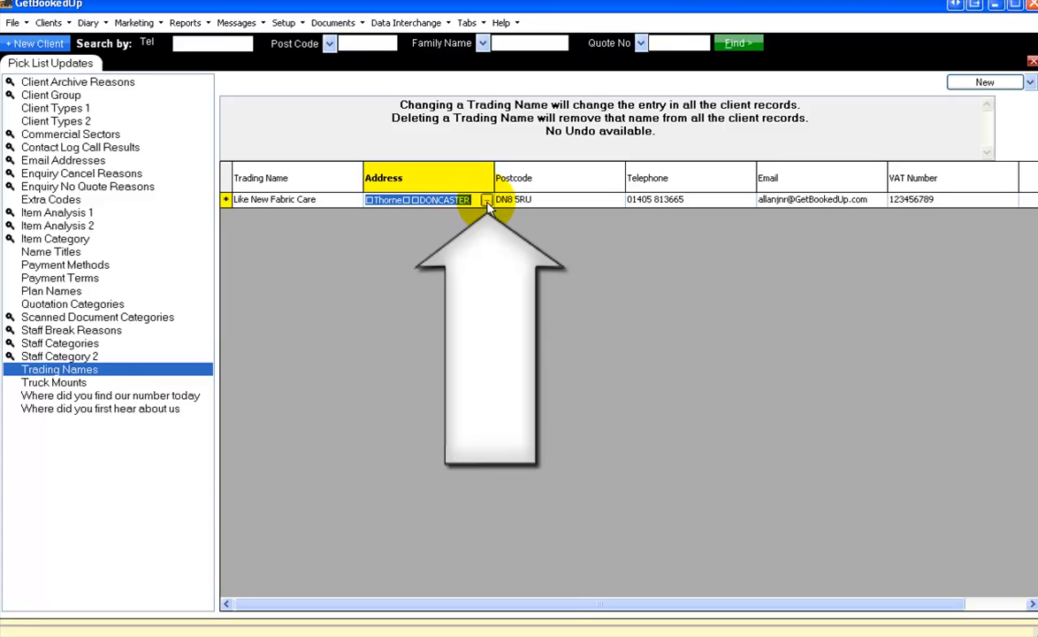
{"action": "left_click", "coordinate": [487, 202]}
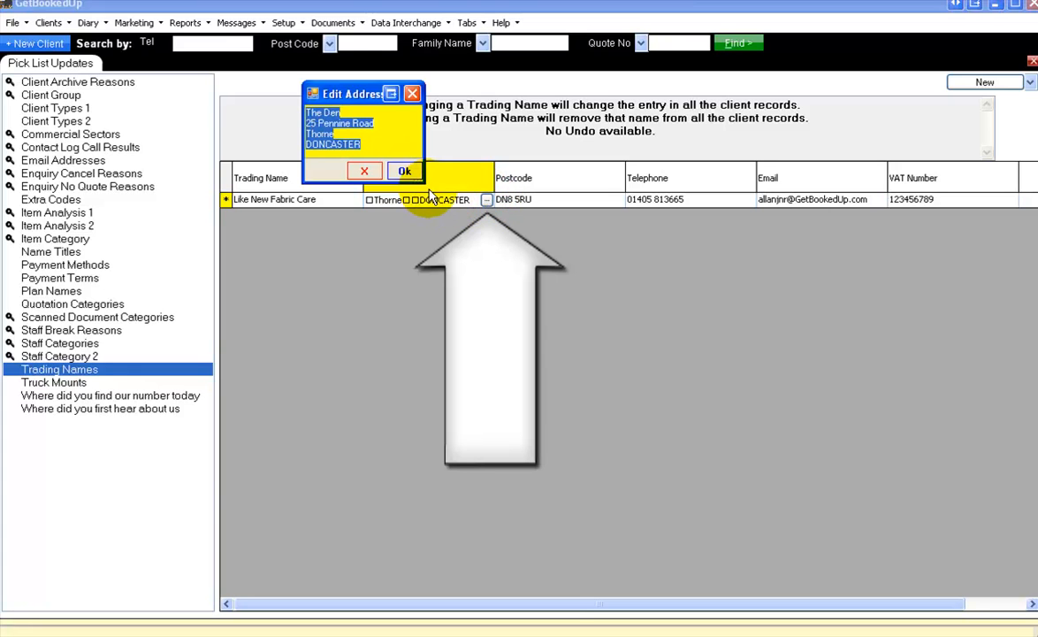
{"action": "left_click_drag", "start_coordinate": [421, 180], "coordinate": [612, 353]}
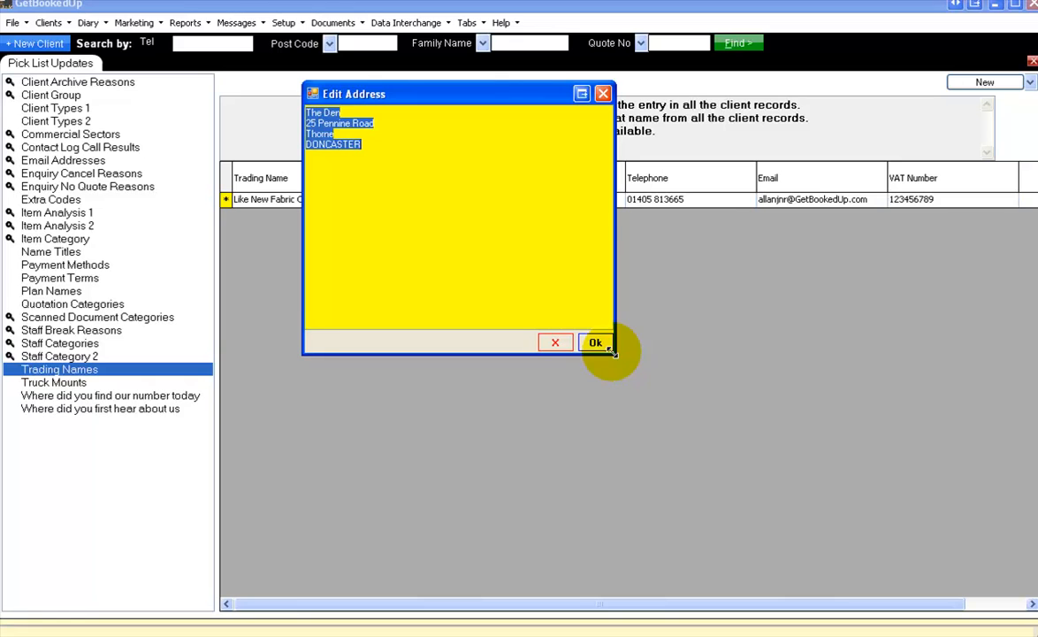
{"action": "left_click", "coordinate": [357, 170]}
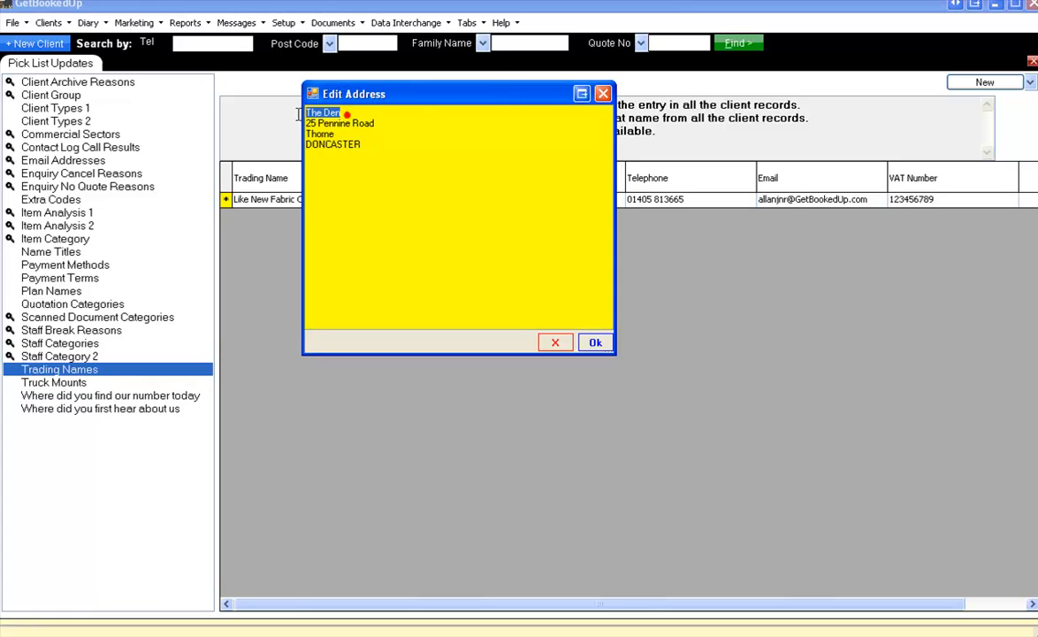
{"action": "left_click_drag", "start_coordinate": [347, 113], "coordinate": [256, 109]}
{"action": "type", "text": "Head Office"}
{"action": "left_click", "coordinate": [594, 343]}
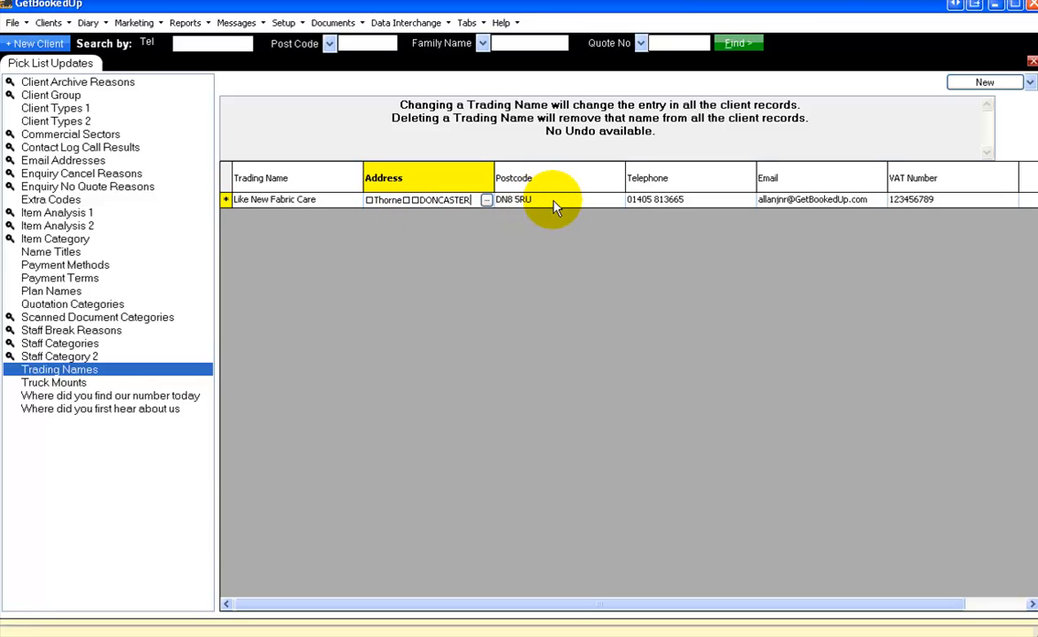
Go through the Postcode, Telephone, Email and VAT Number fields of the Like New Fabric Care entry.
{"action": "left_click", "coordinate": [579, 199]}
{"action": "left_click", "coordinate": [702, 199]}
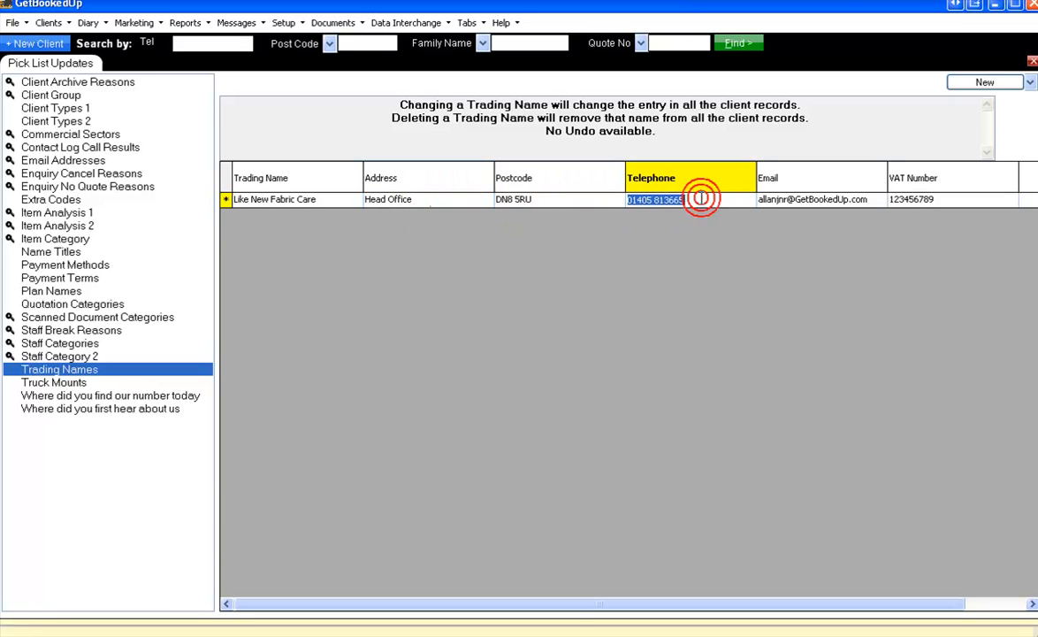
{"action": "left_click", "coordinate": [795, 200]}
{"action": "left_click", "coordinate": [928, 200]}
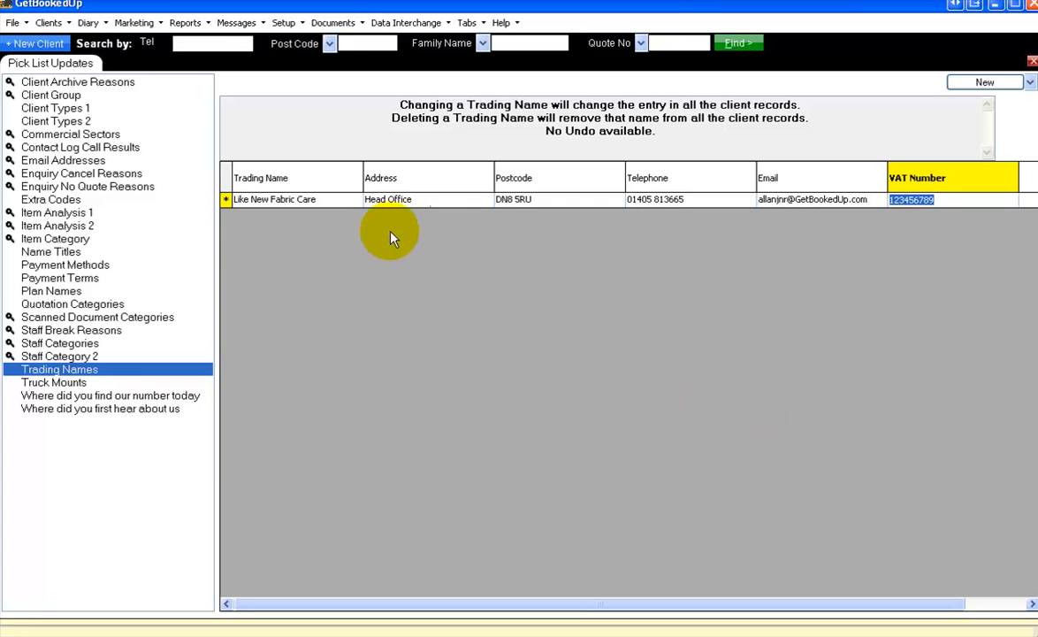
Narrow the Trading Name, Address and Postcode columns to bring Usual Trading Name into view, and widen Address slightly again.
{"action": "left_click_drag", "start_coordinate": [363, 178], "coordinate": [330, 181]}
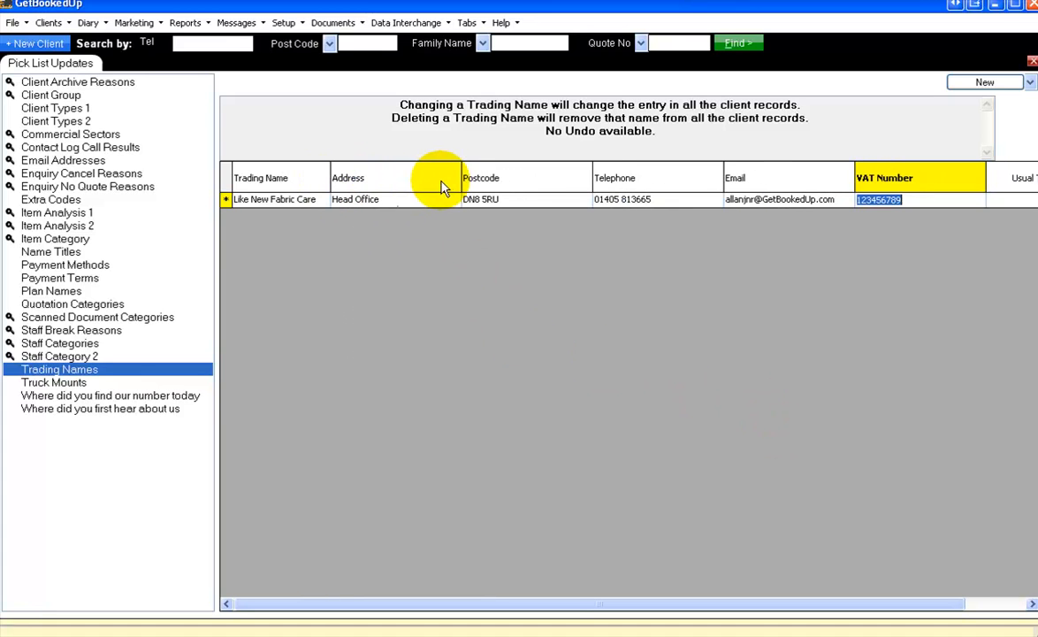
{"action": "left_click_drag", "start_coordinate": [460, 180], "coordinate": [403, 180]}
{"action": "left_click_drag", "start_coordinate": [534, 181], "coordinate": [479, 183]}
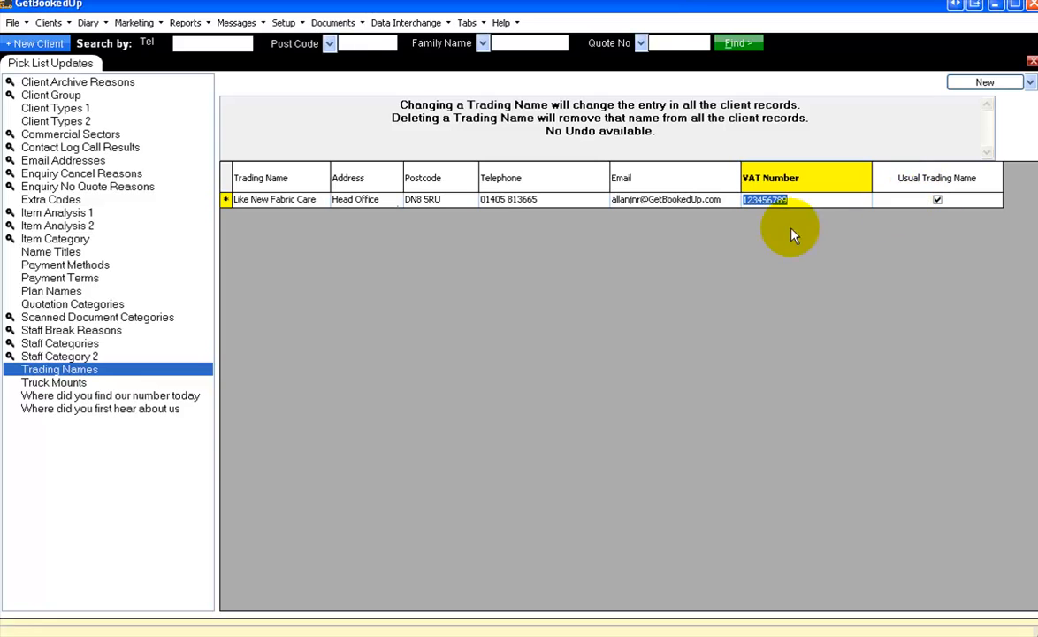
{"action": "left_click_drag", "start_coordinate": [403, 183], "coordinate": [440, 183]}
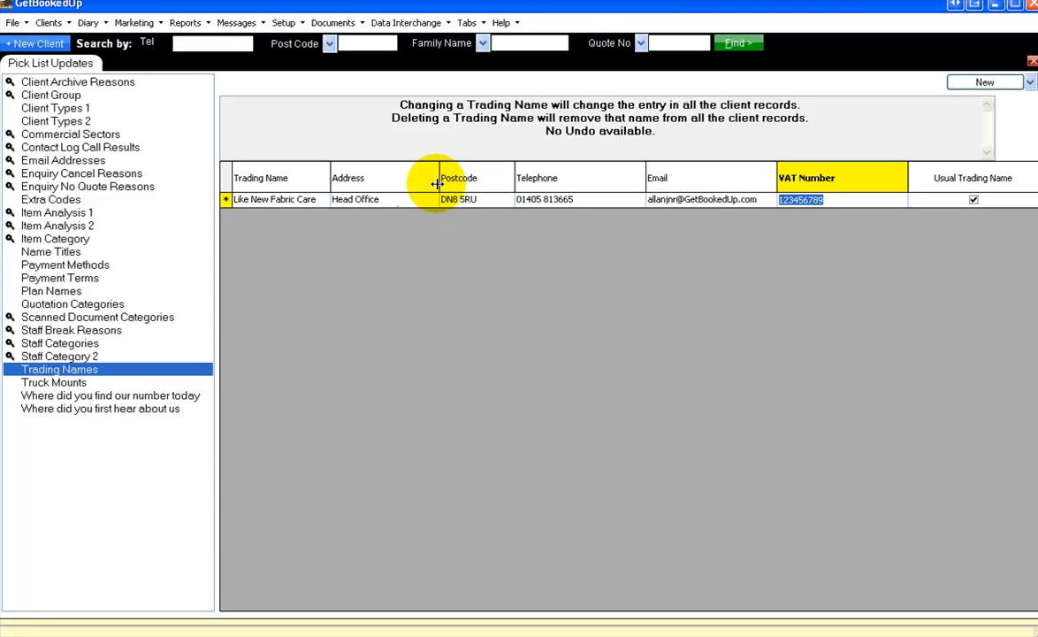
Review the Truck Mounts pick list and compare the lists for where clients found the number today and first heard about the company.
{"action": "left_click", "coordinate": [65, 384]}
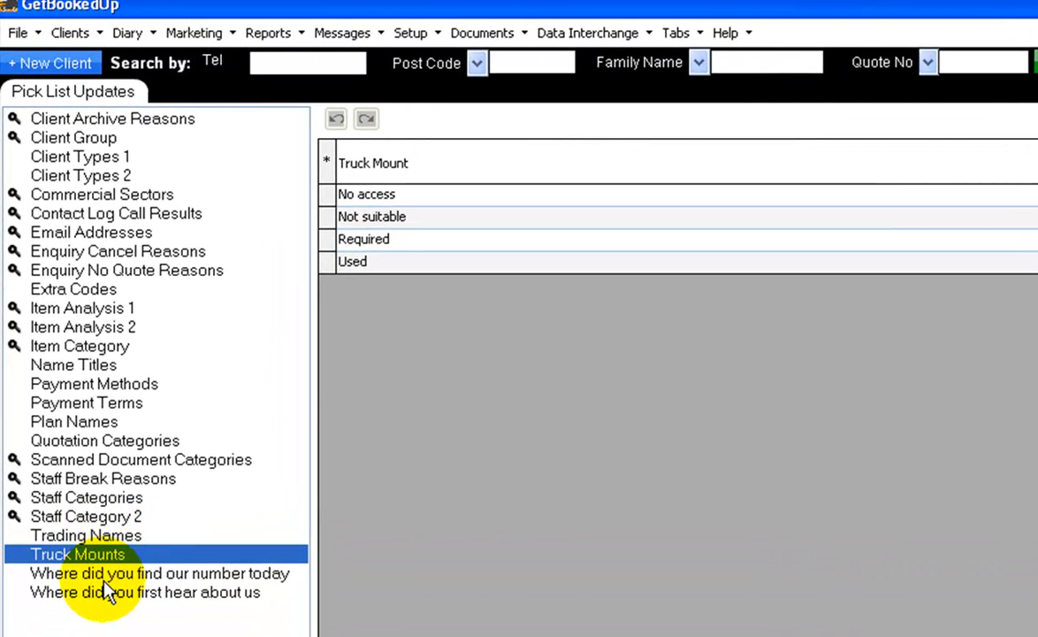
{"action": "left_click", "coordinate": [89, 575]}
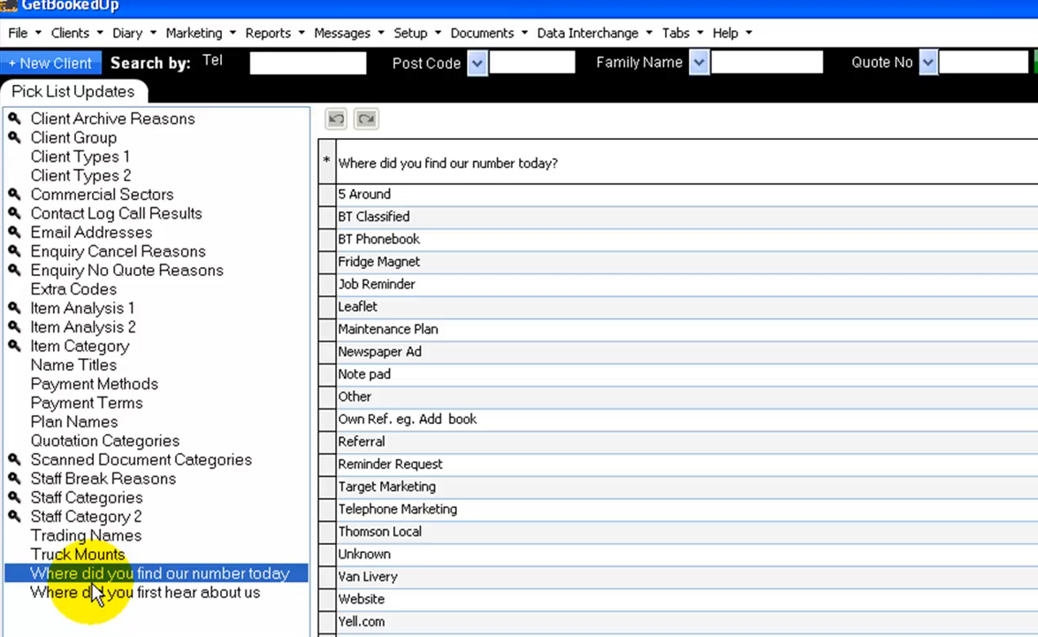
{"action": "left_click", "coordinate": [95, 593]}
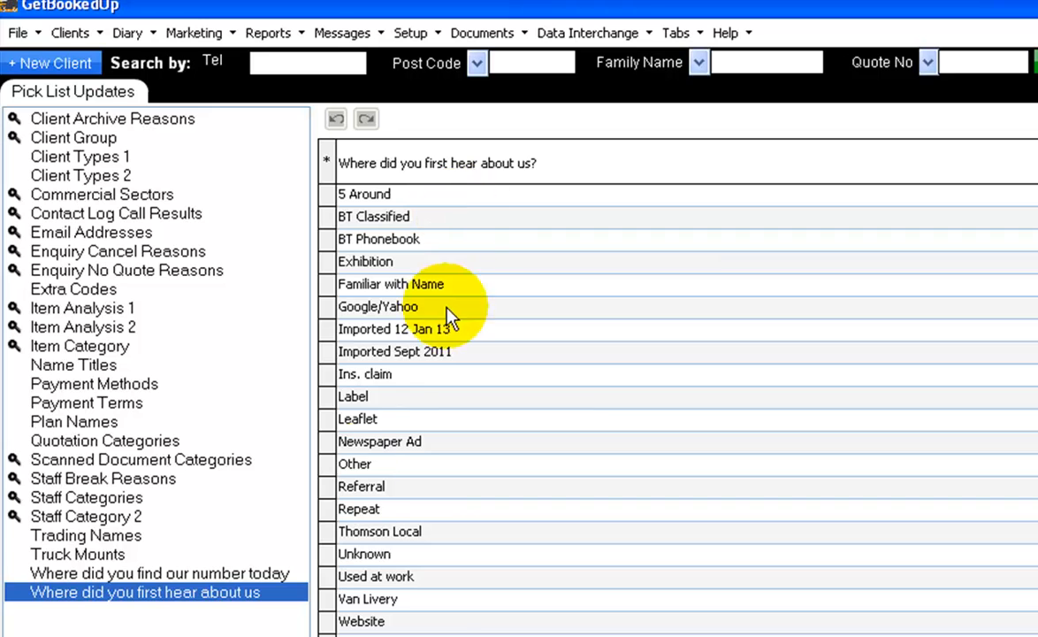
{"action": "left_click", "coordinate": [189, 576]}
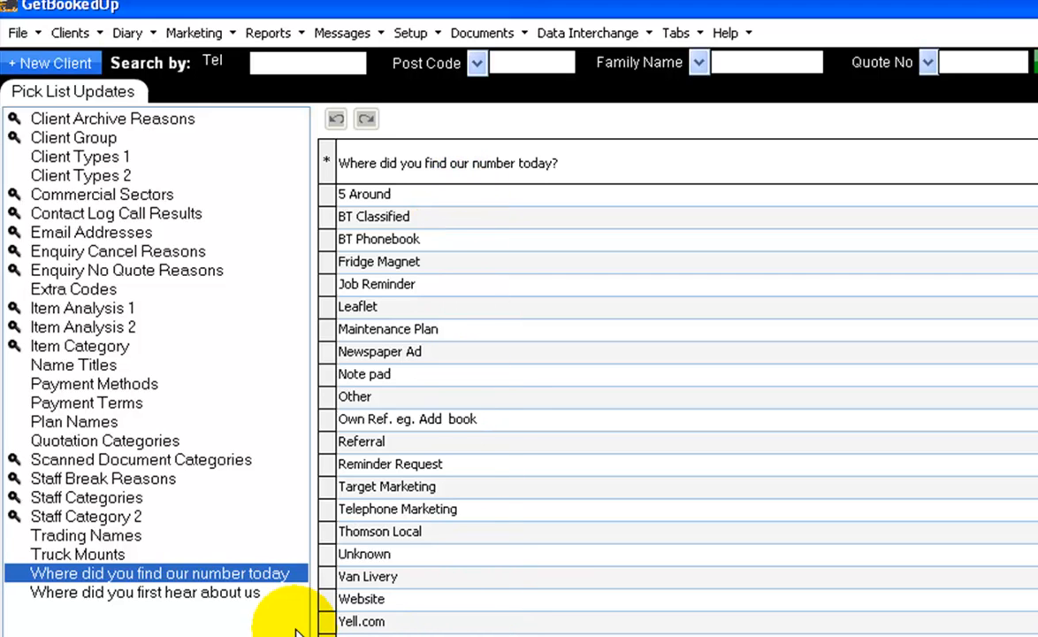
{"action": "left_click", "coordinate": [231, 597]}
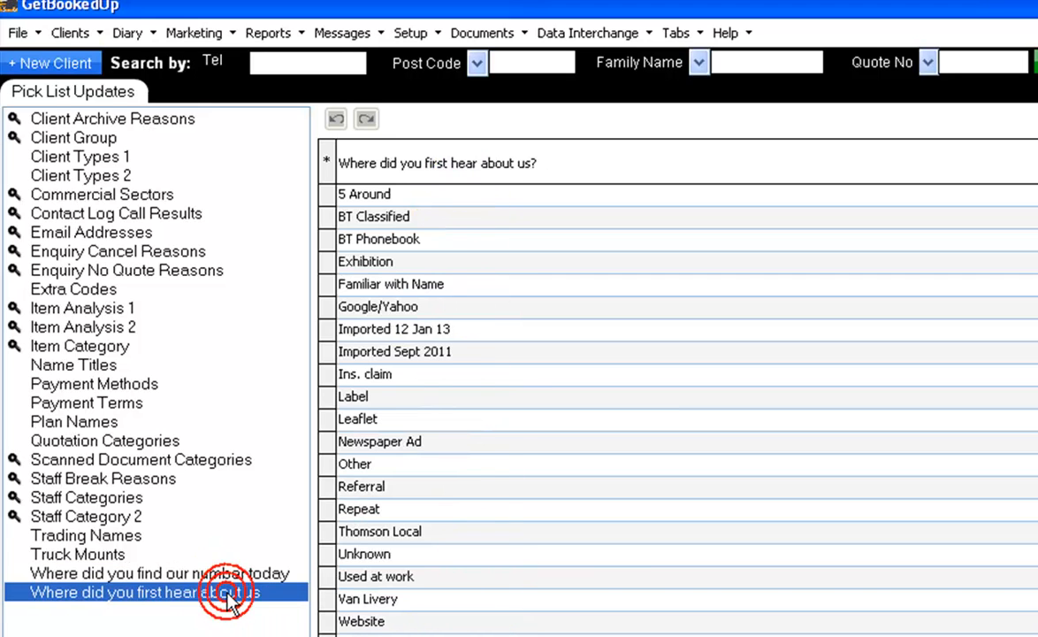
{"action": "left_click", "coordinate": [230, 574]}
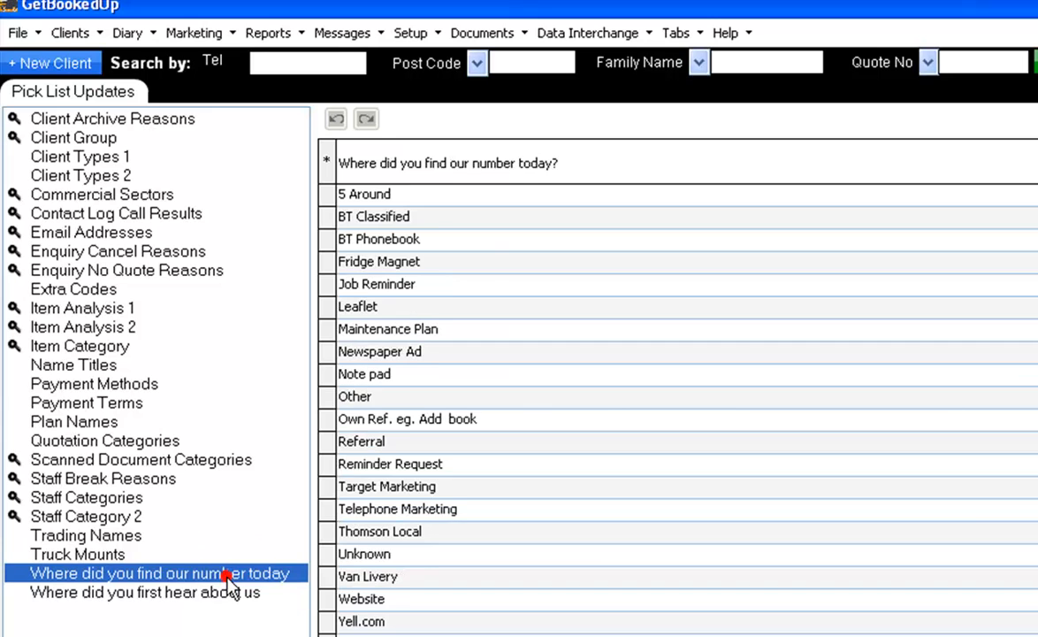